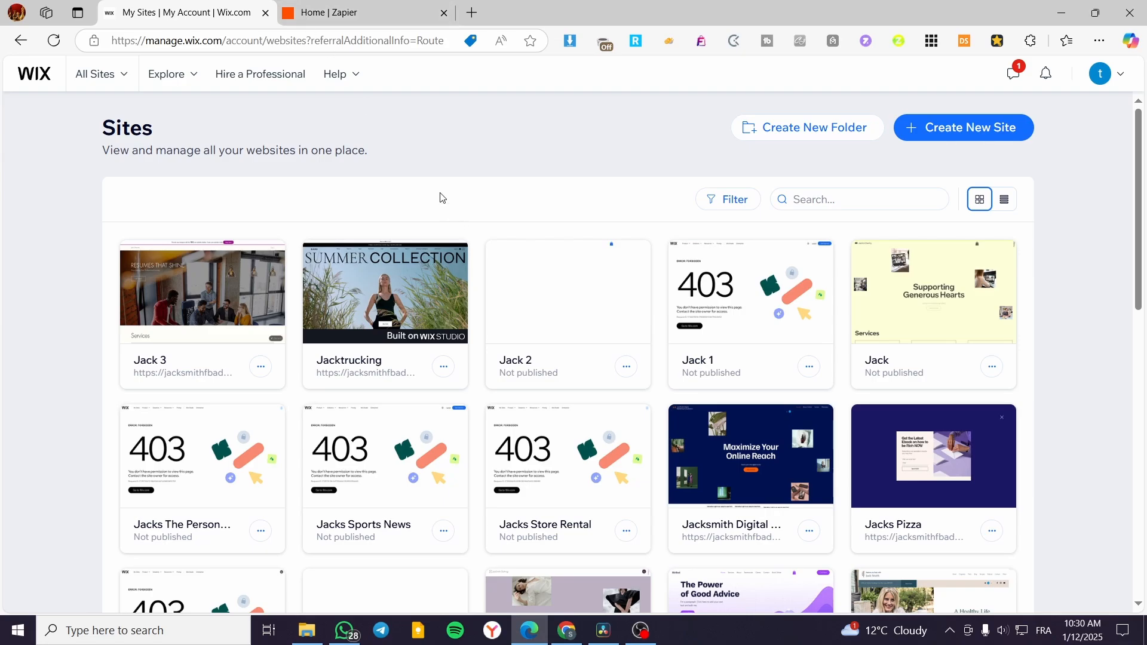
Switch from the Wix sites page to Zapier and create a new Zap from scratch
click(354, 9)
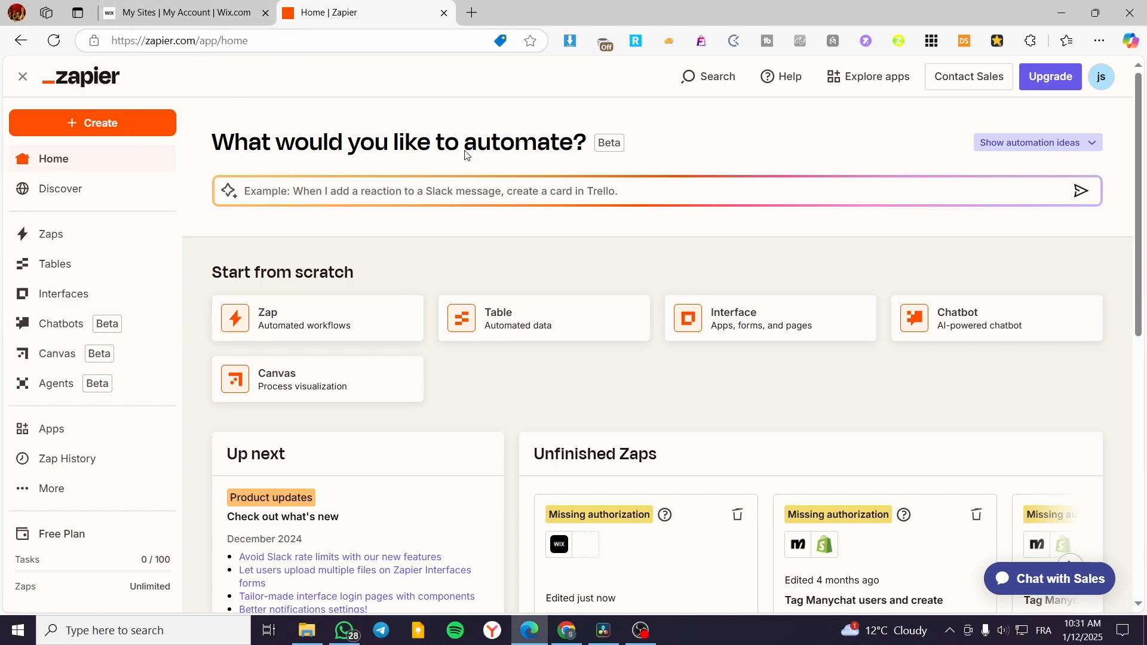
click(187, 9)
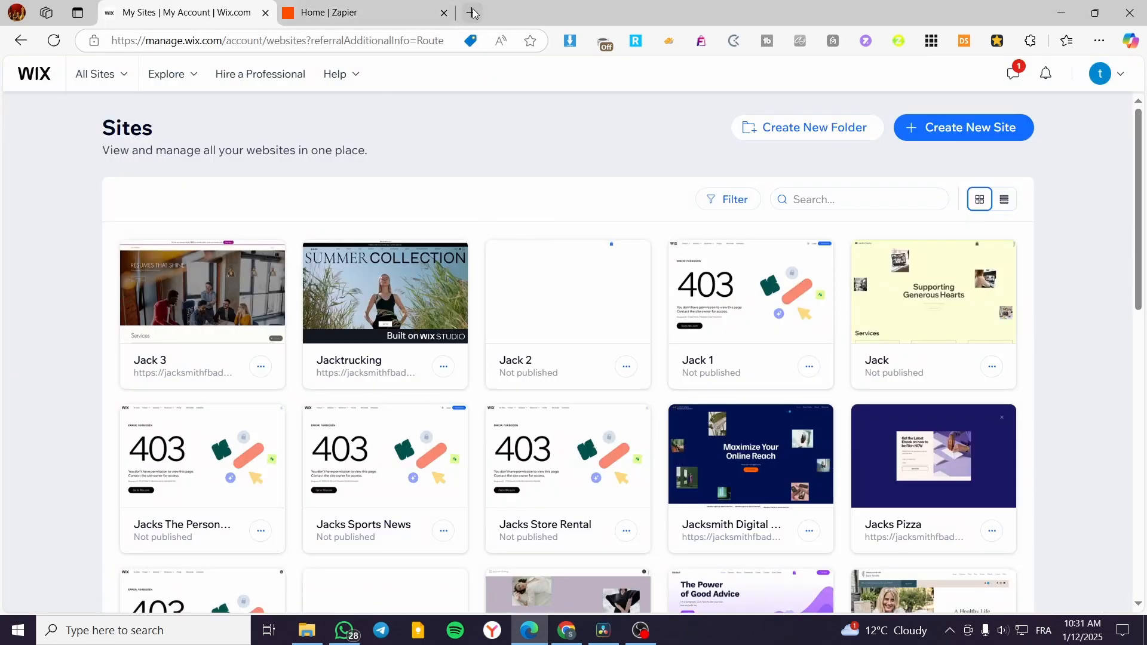
click(379, 10)
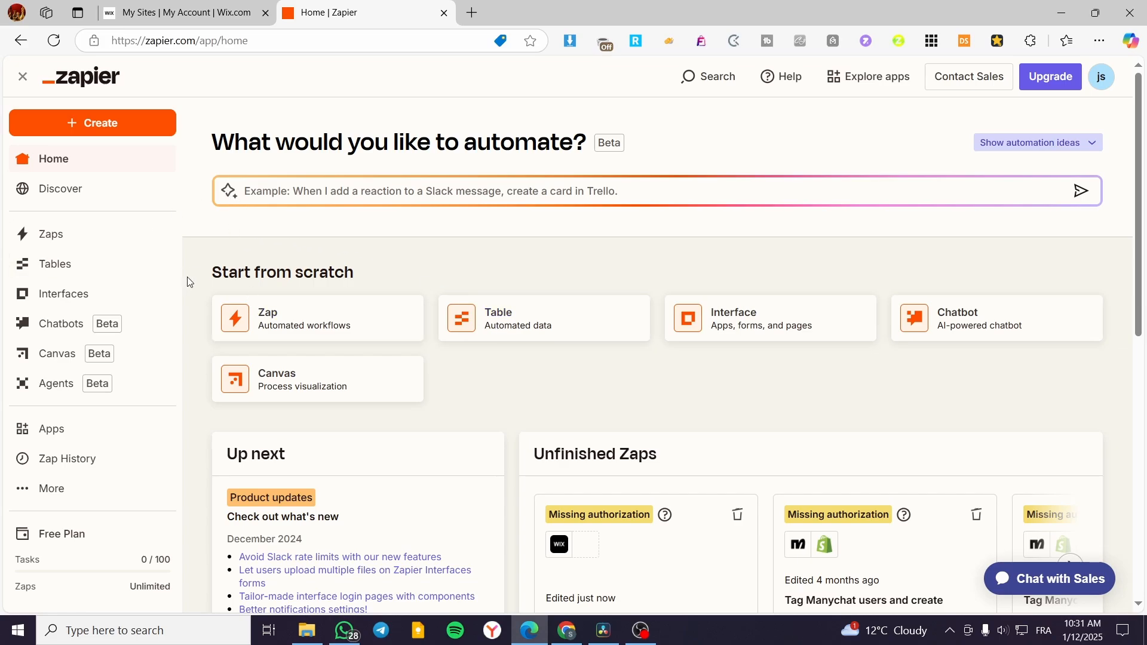
click(280, 315)
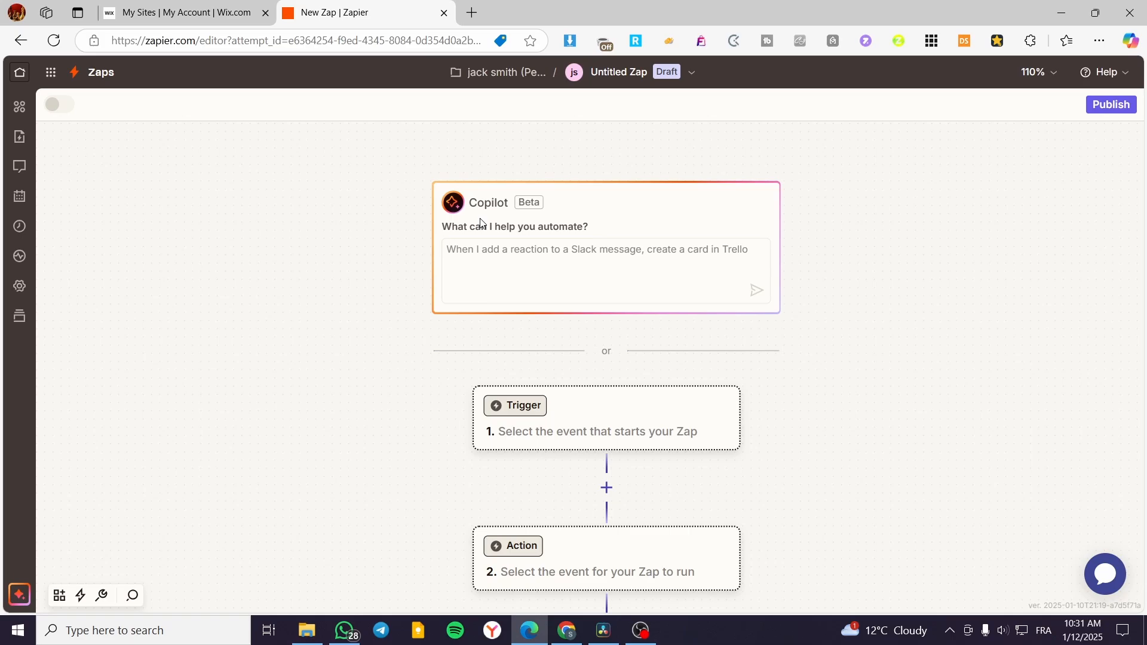
Ask Copilot to "create a connection between wix and airtable" and add its suggested Wix trigger and Airtable action to the Zap
click(591, 265)
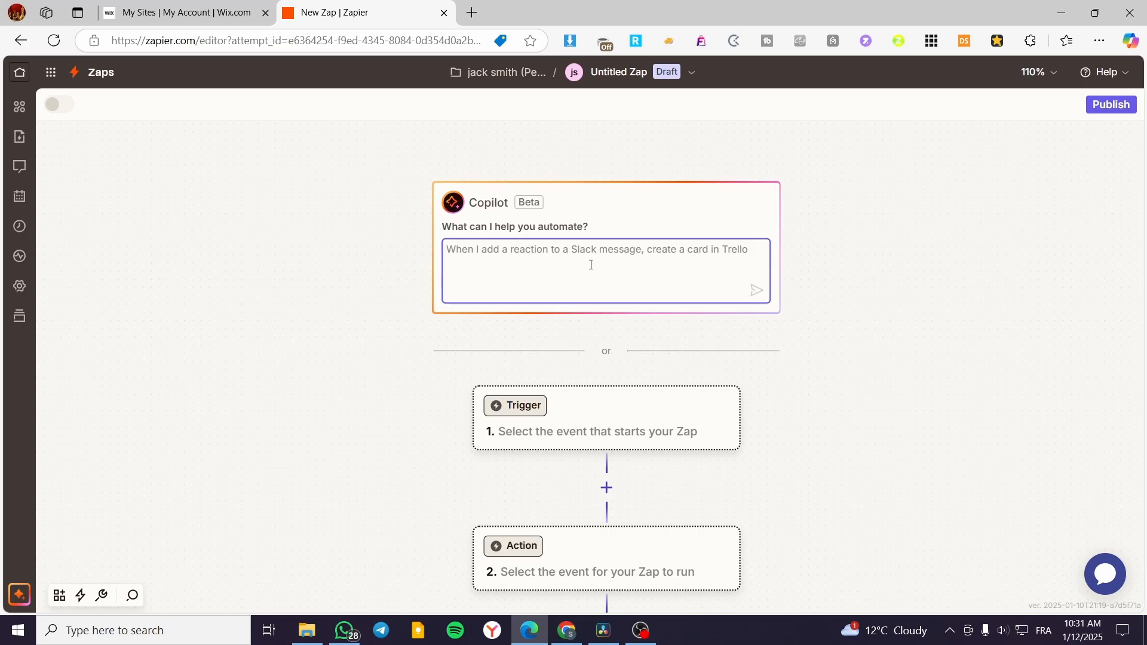
text(create a connec)
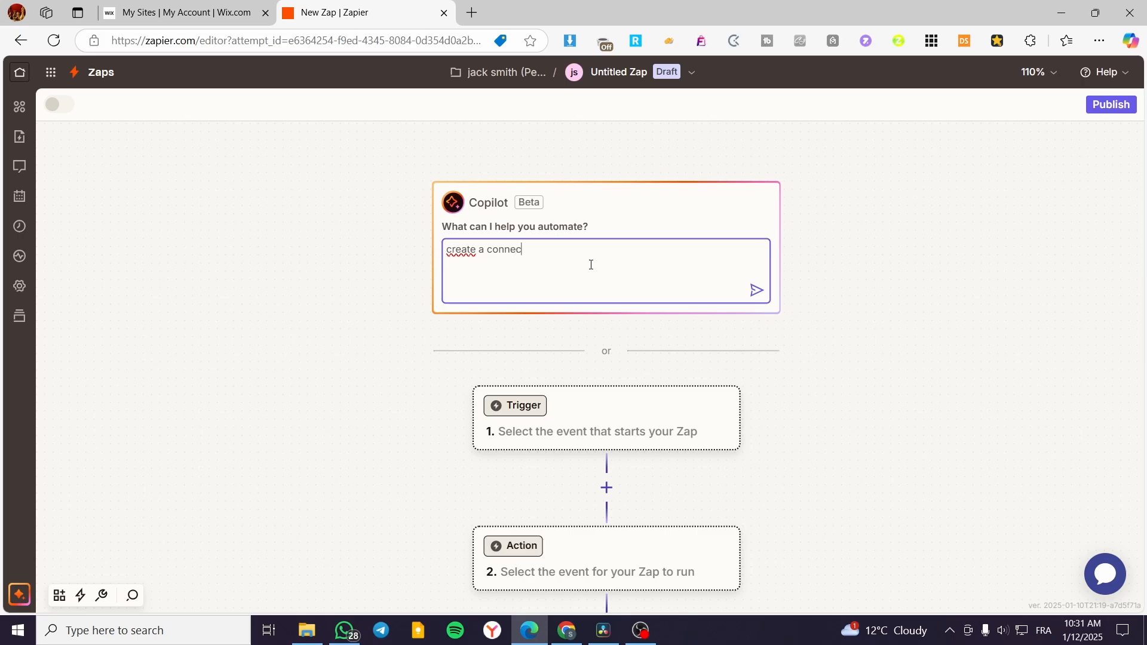
text(tion between wix and airtable)
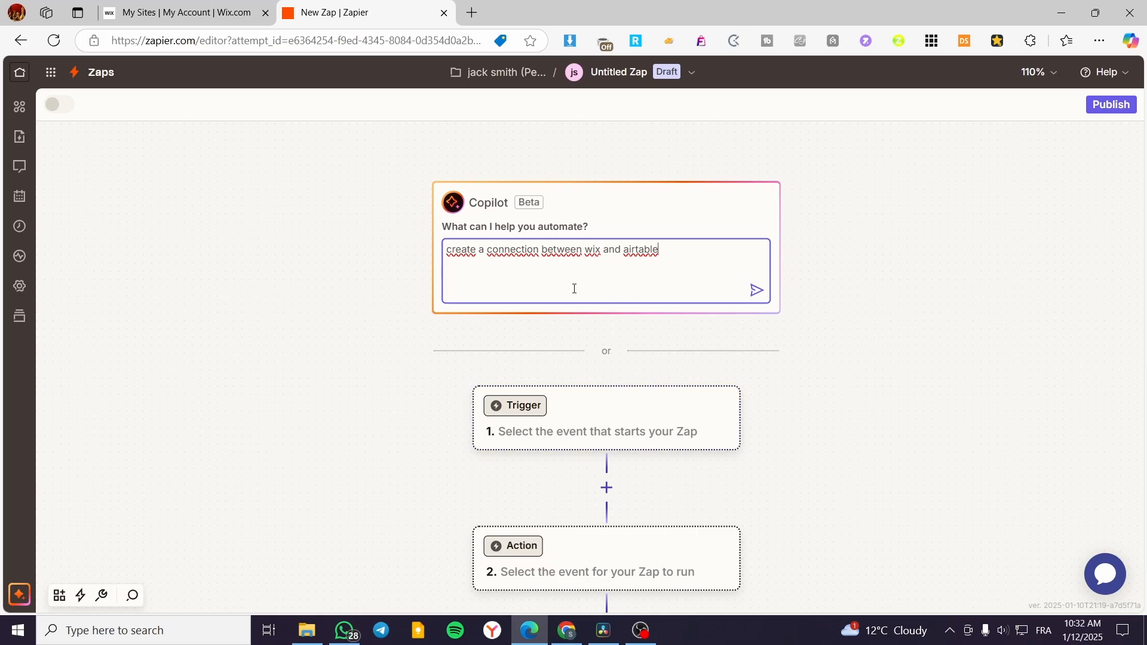
drag(602, 249, 585, 251)
click(475, 295)
click(757, 291)
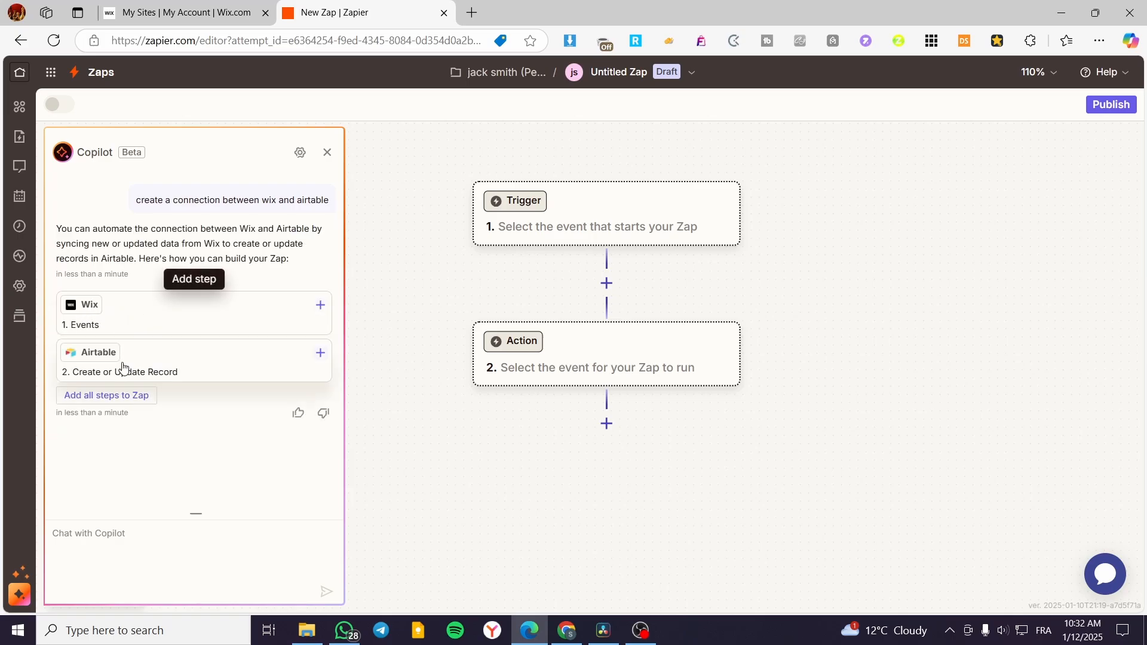
click(220, 309)
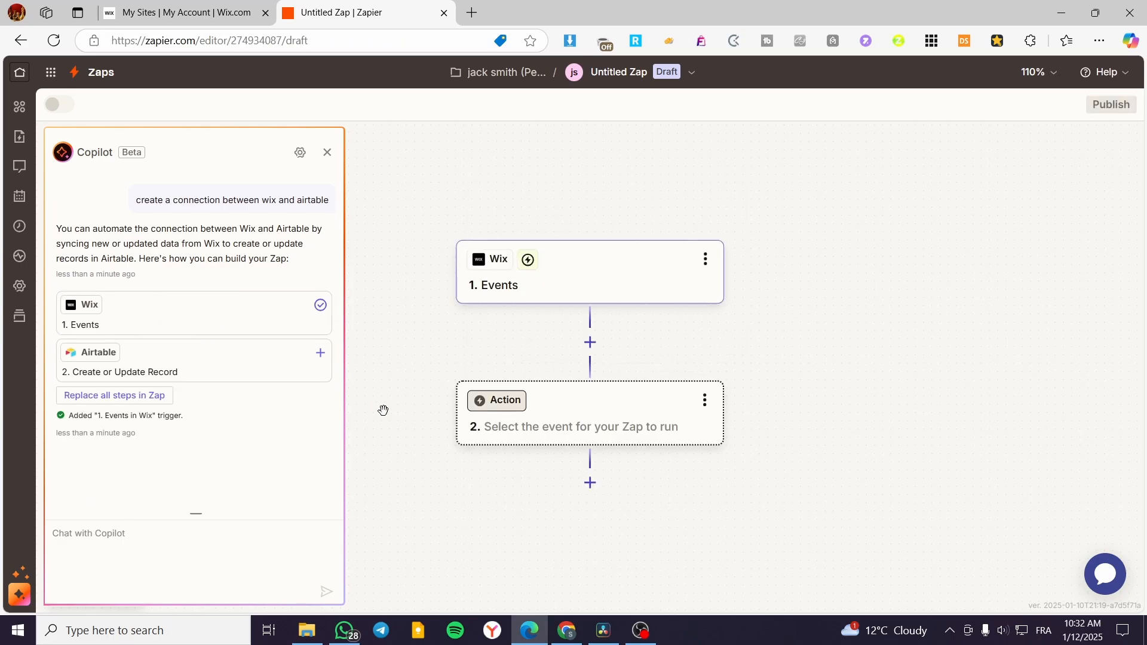
click(251, 375)
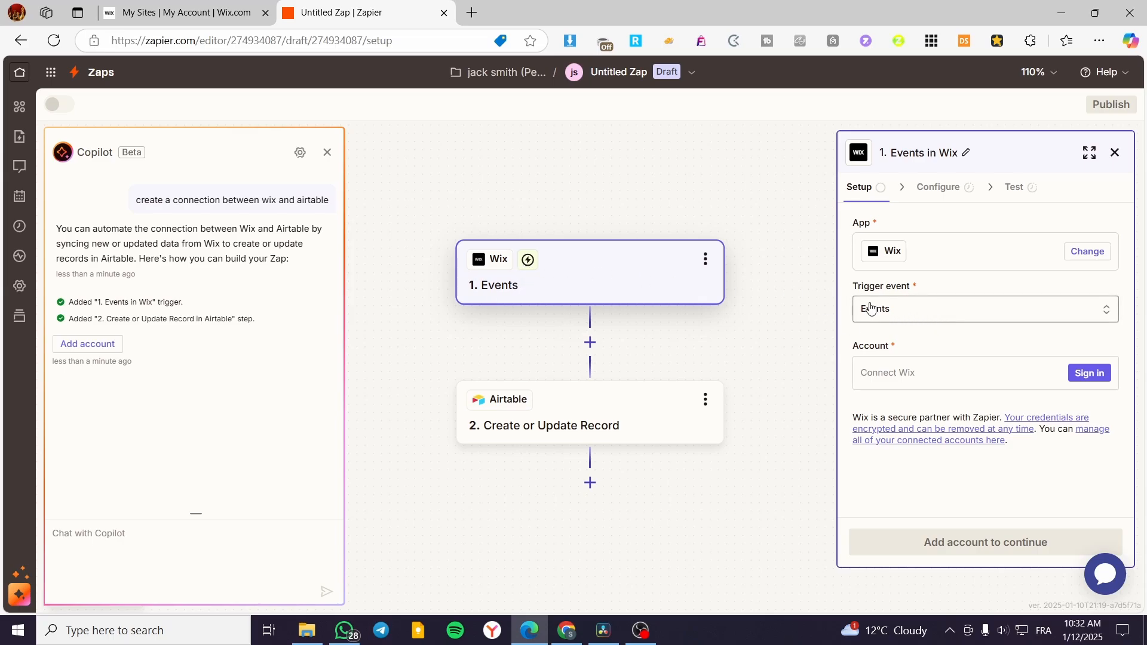
Set the Wix step's trigger event to Forms, which fires when a form is submitted
click(924, 312)
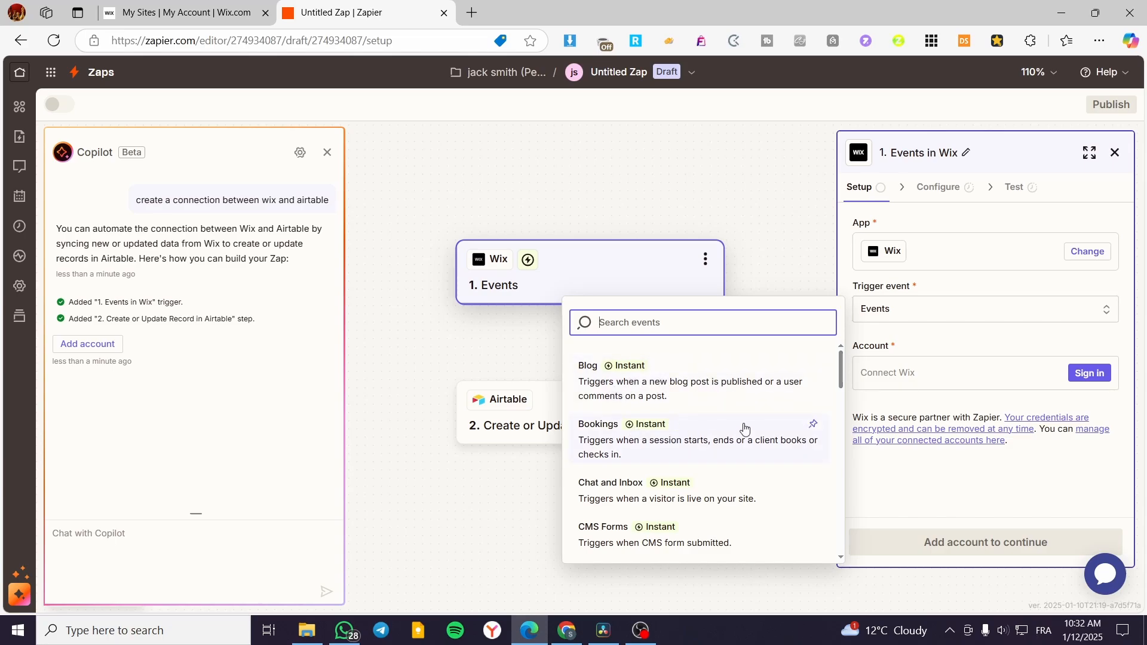
scroll(717, 442, down, 4)
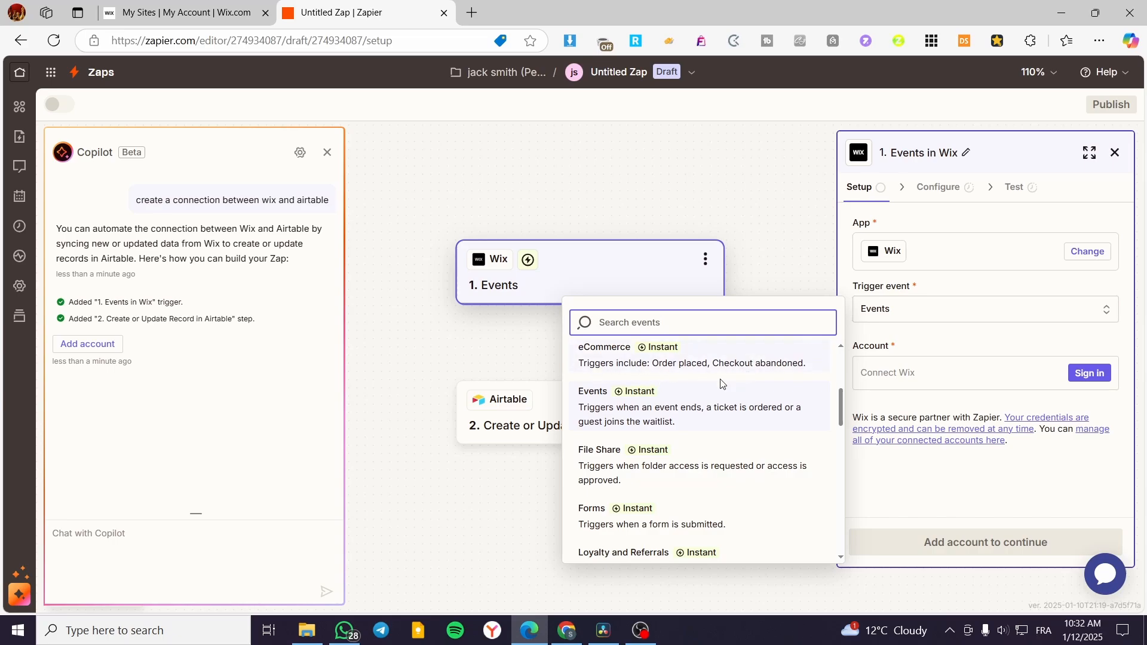
scroll(713, 445, down, 1)
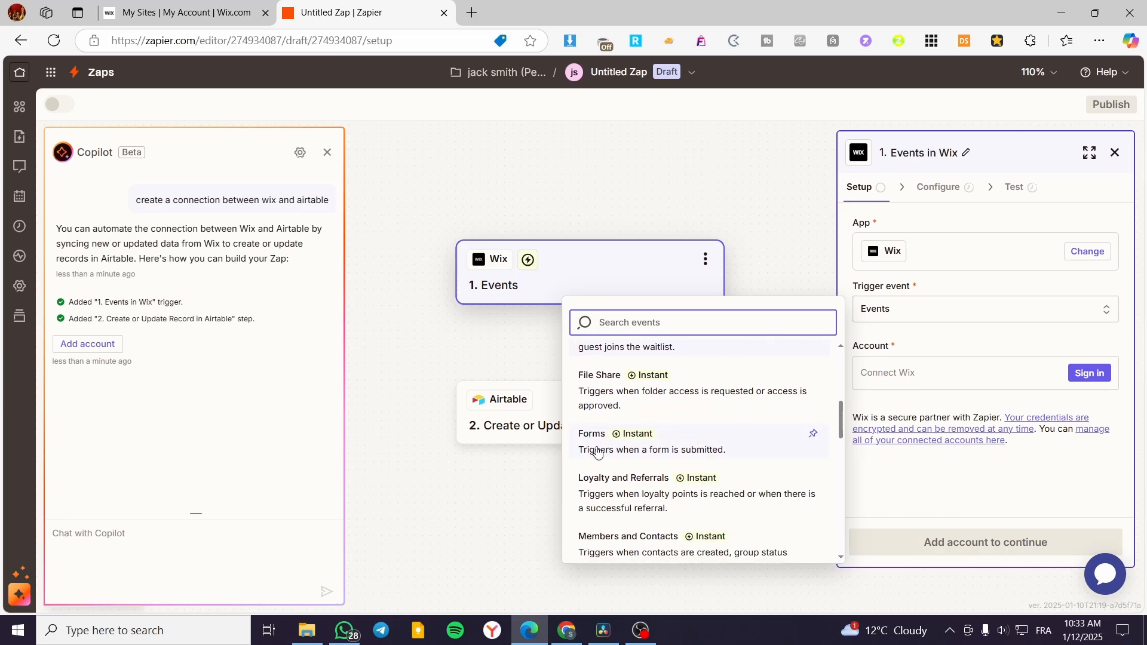
scroll(753, 448, down, 1)
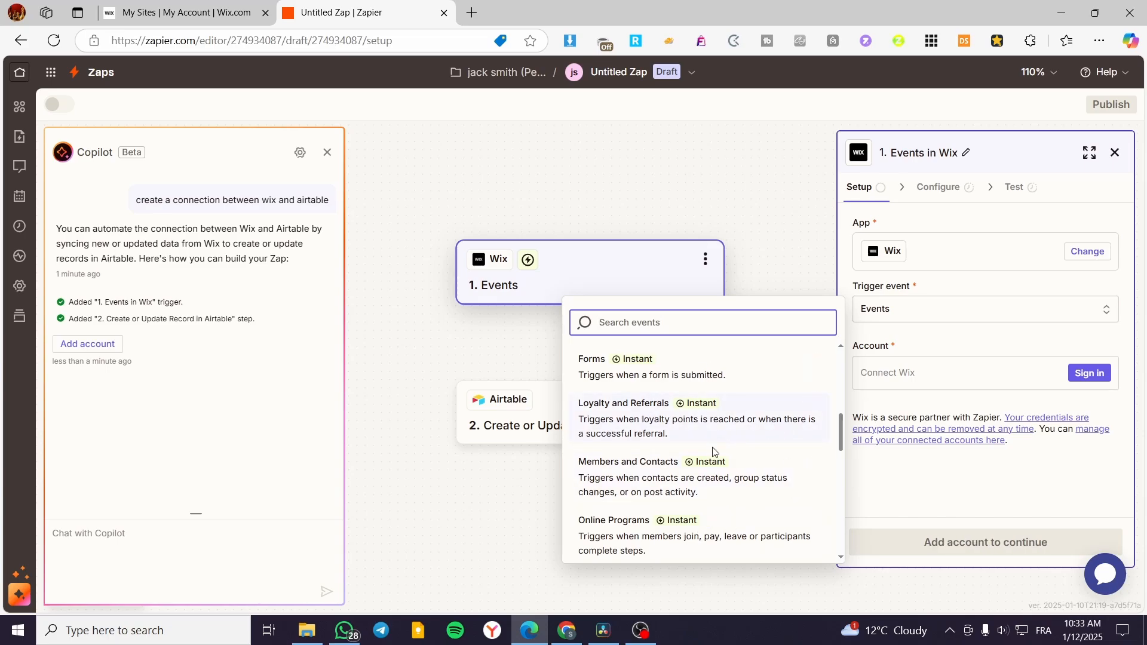
scroll(711, 459, up, 2)
scroll(708, 464, up, 2)
scroll(707, 463, up, 1)
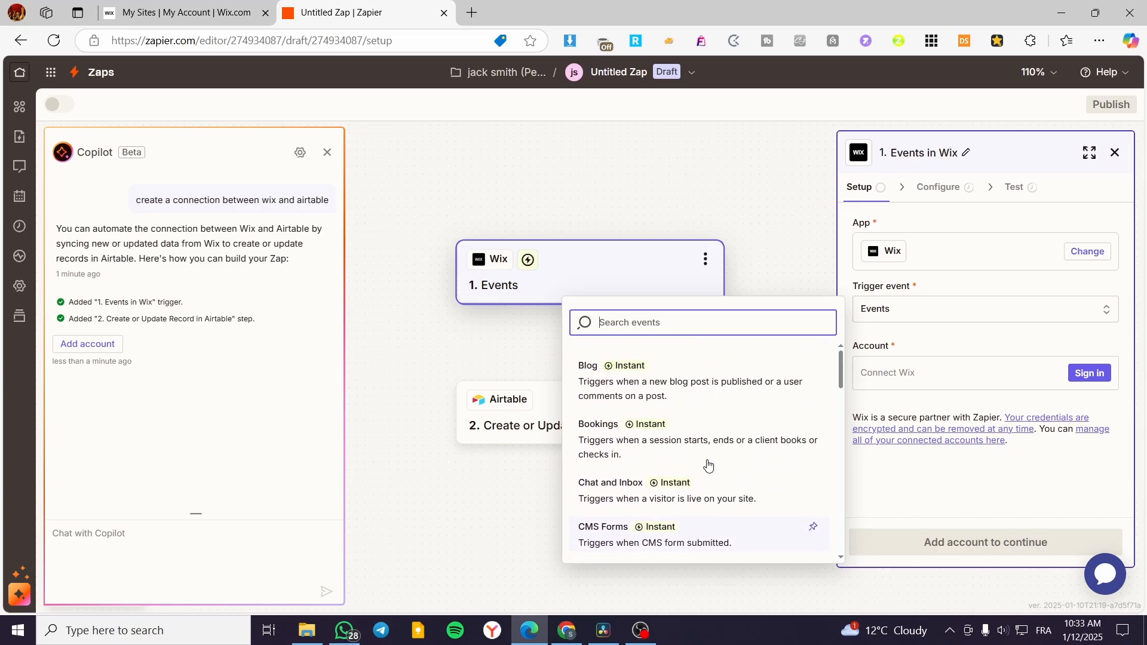
scroll(714, 457, down, 8)
scroll(657, 448, up, 2)
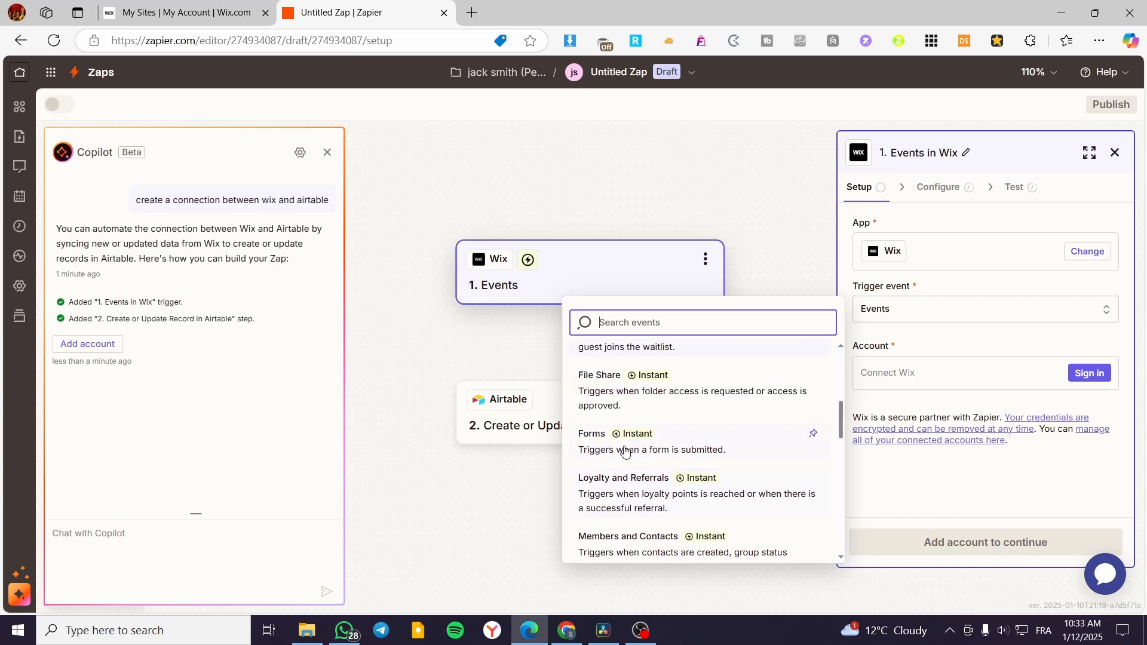
scroll(687, 442, down, 6)
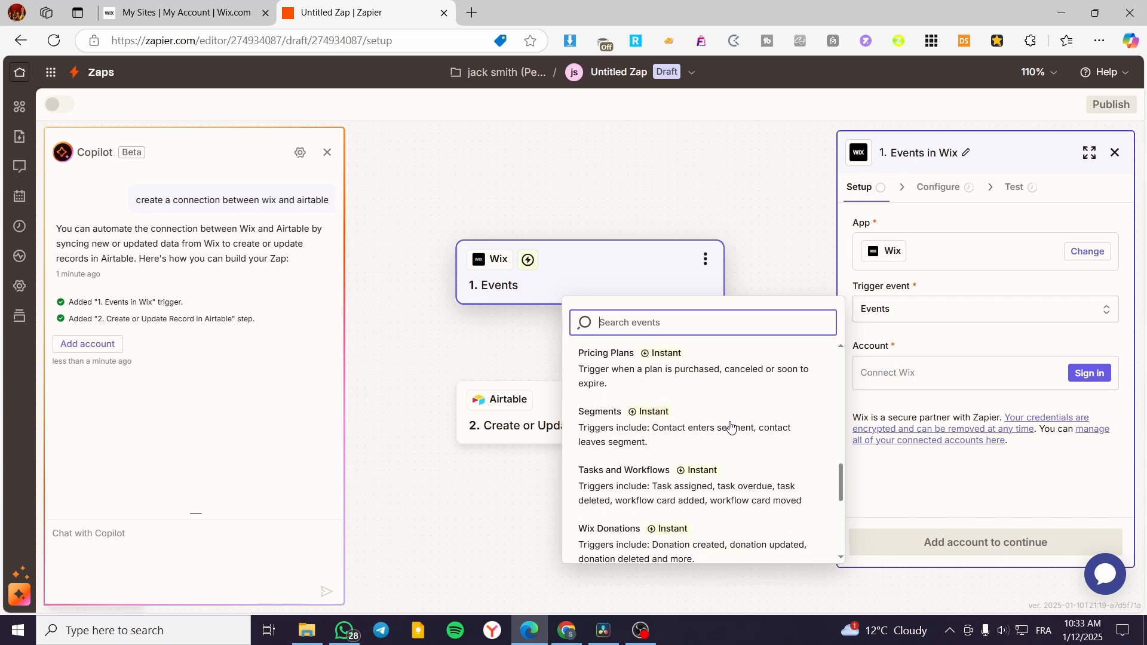
scroll(730, 426, down, 2)
scroll(730, 426, up, 5)
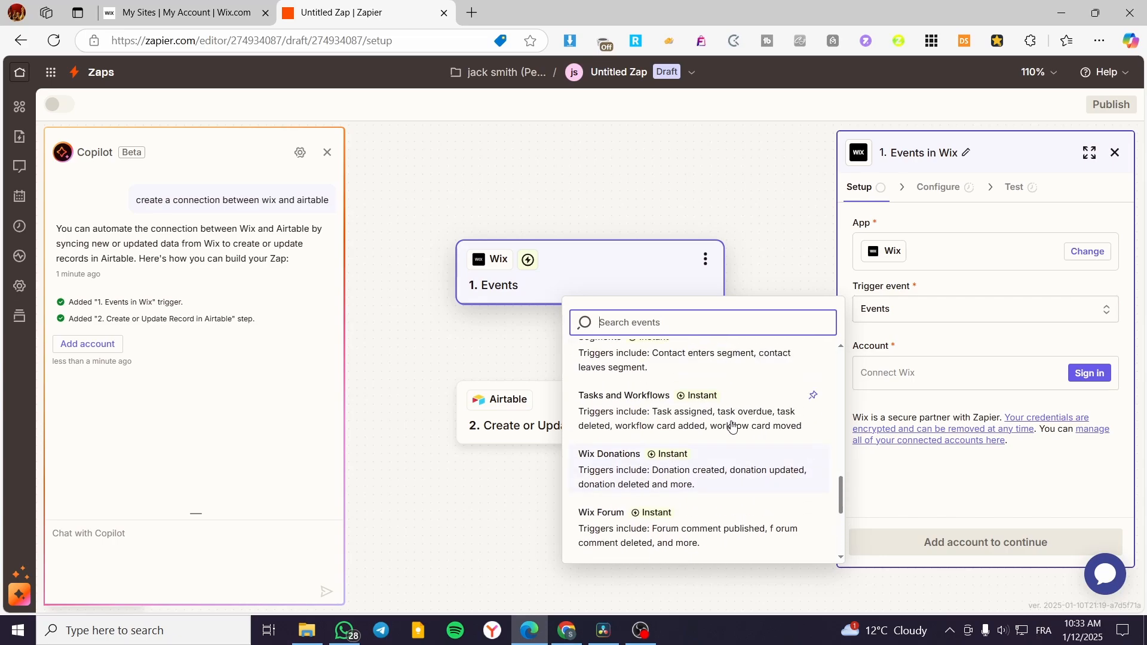
scroll(681, 426, up, 4)
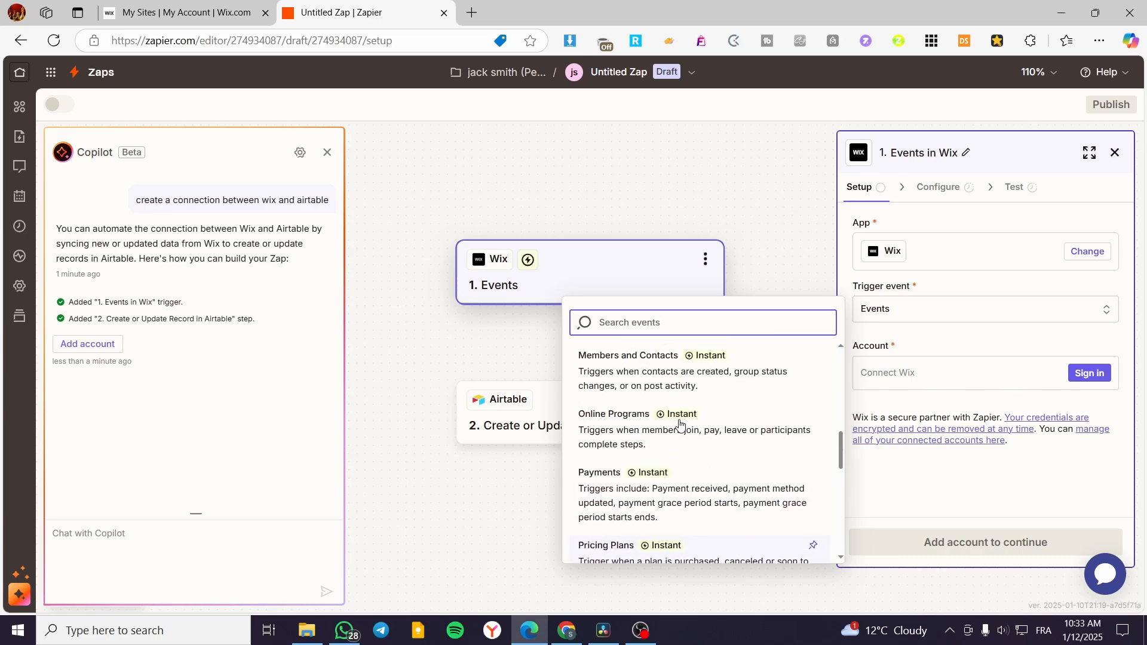
scroll(684, 445, up, 3)
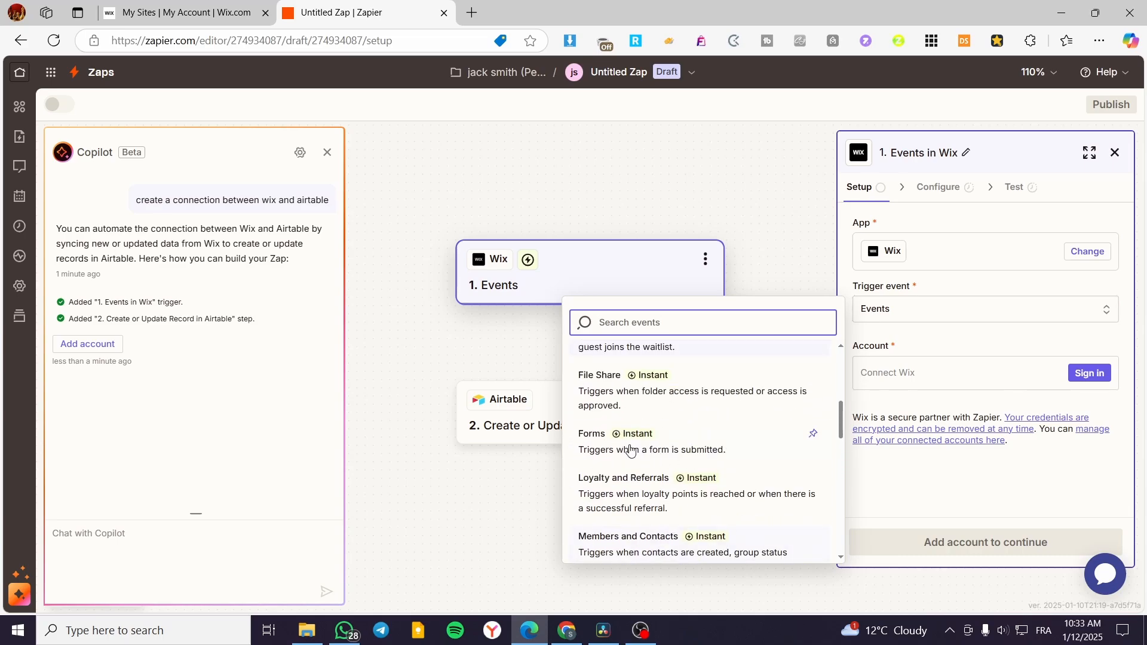
click(728, 453)
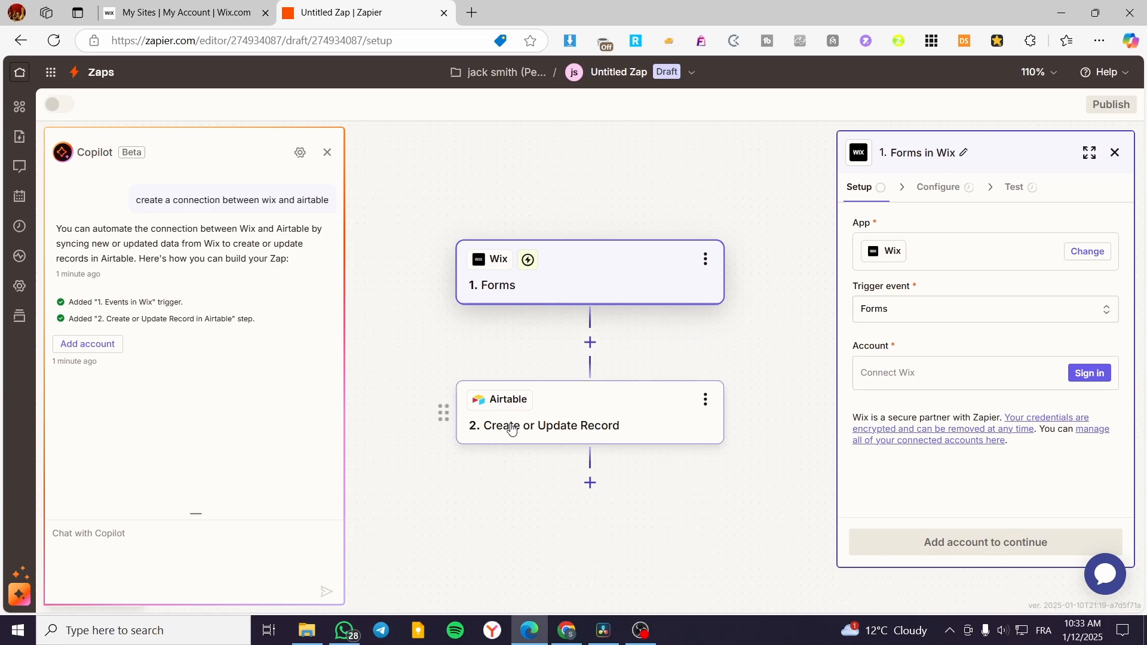
Choose Create or Update Record as the action event of the Airtable step
click(541, 426)
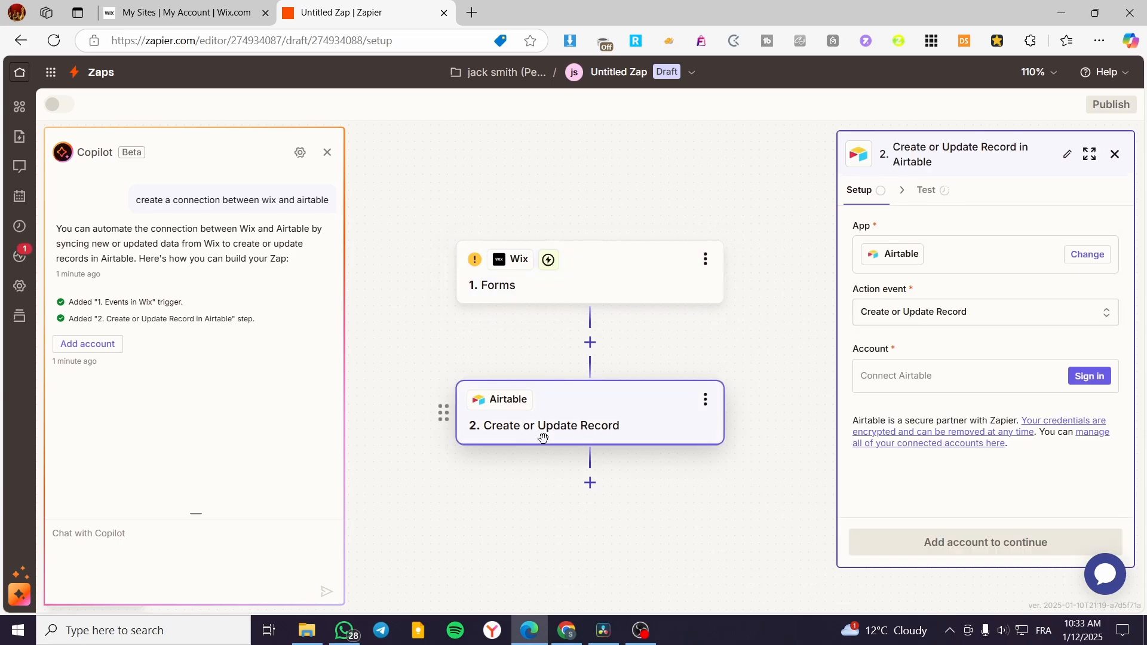
click(974, 313)
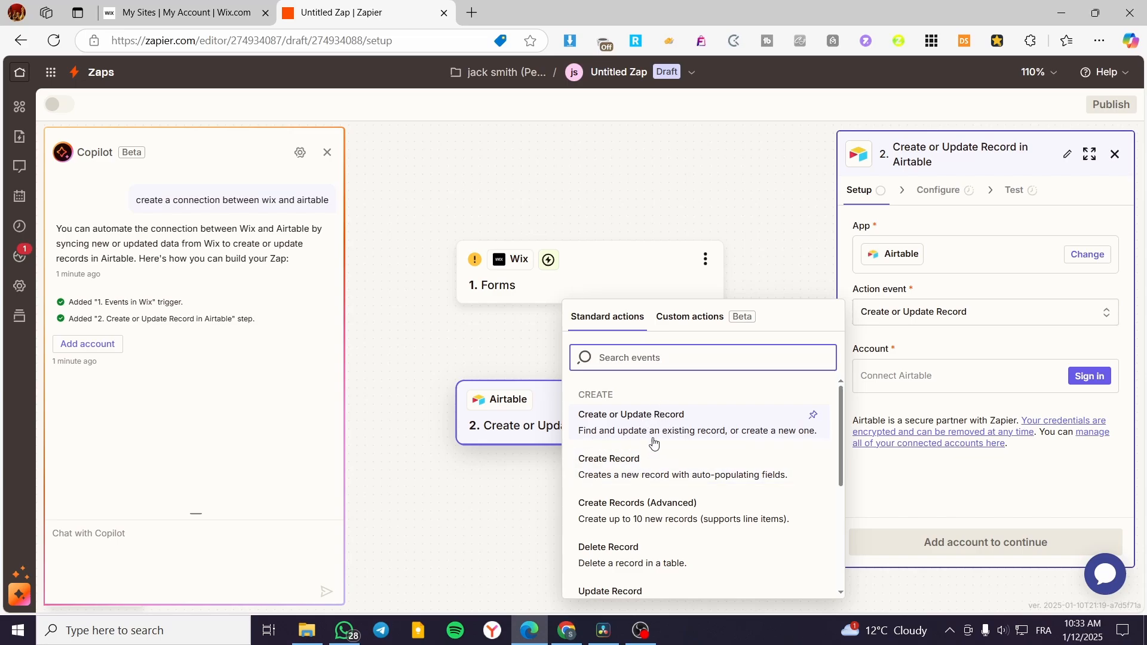
click(759, 434)
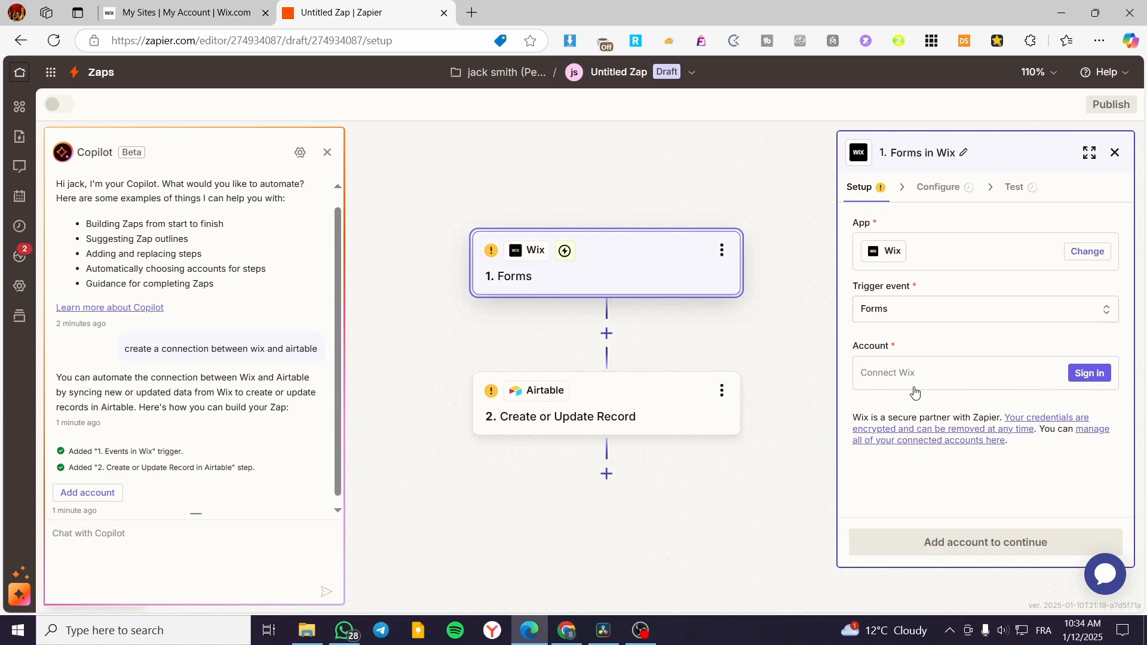
Connect the Forms trigger to Wix by signing in and authorizing Zapier for the Jack 3 site
click(1089, 372)
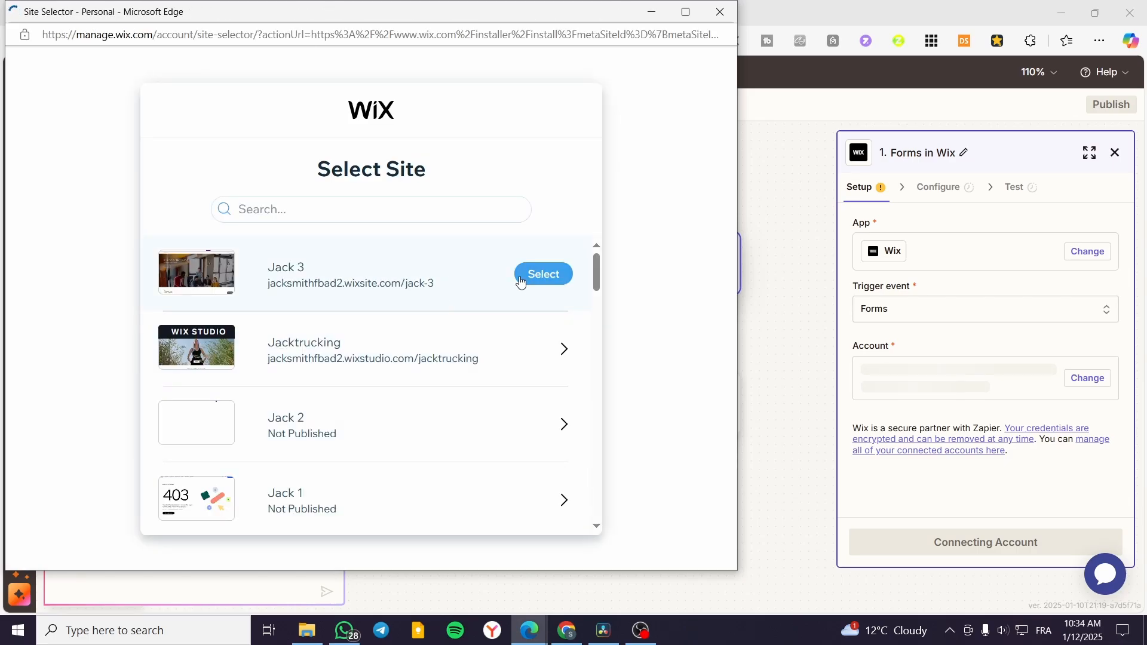
click(557, 281)
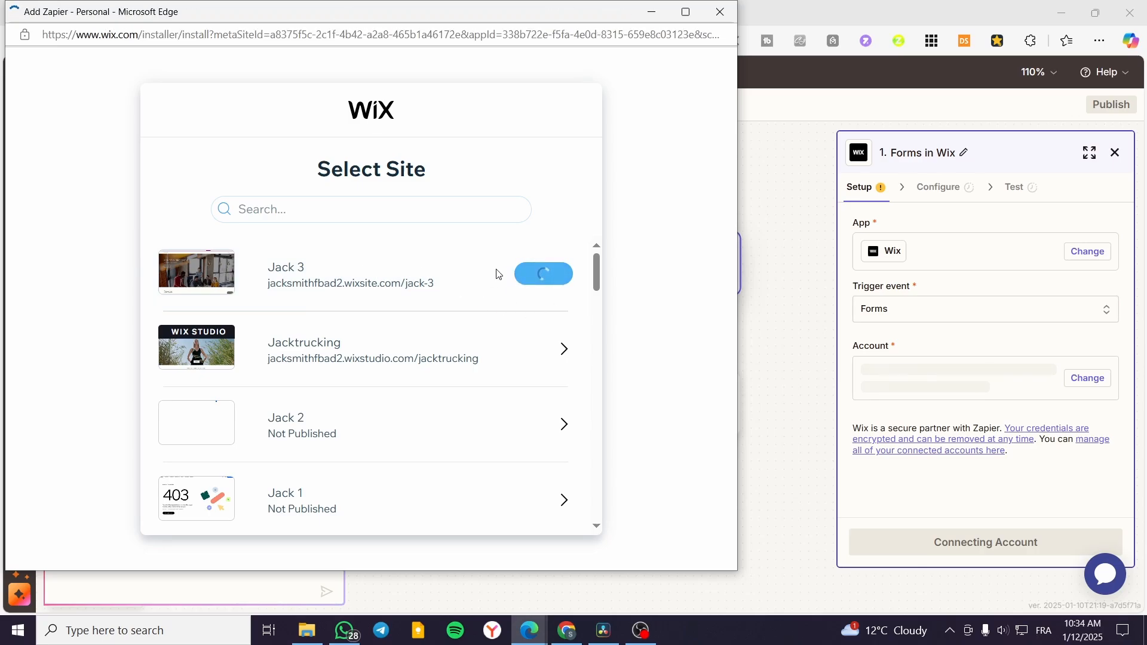
click(559, 229)
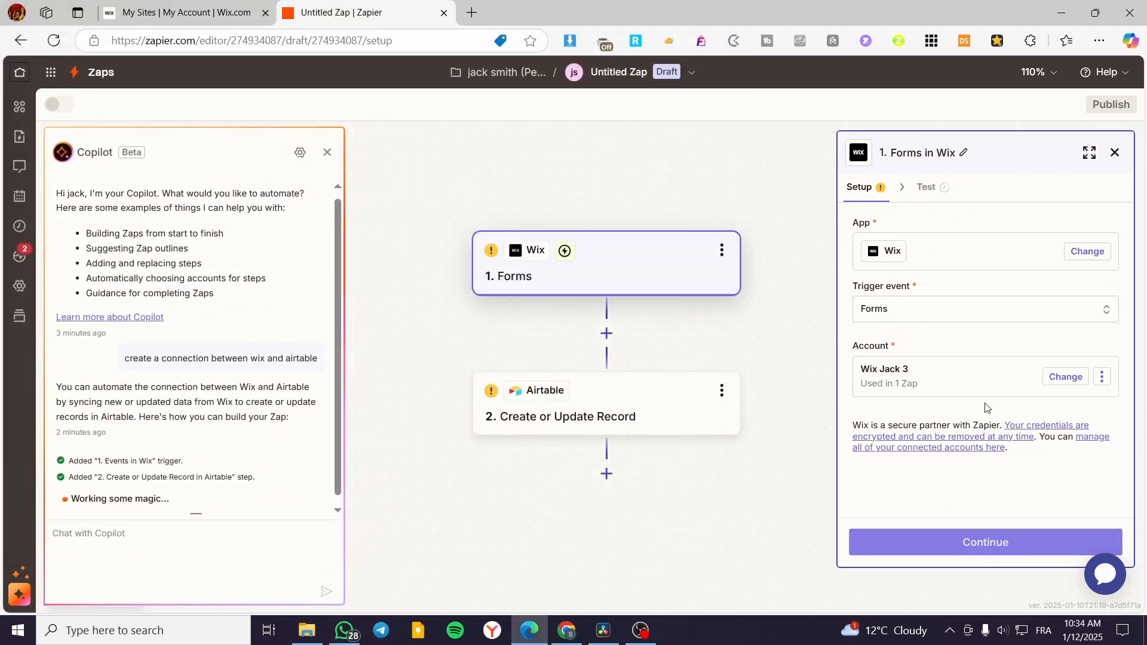
Open the account sign-in for the Airtable step and close it without signing in
click(627, 401)
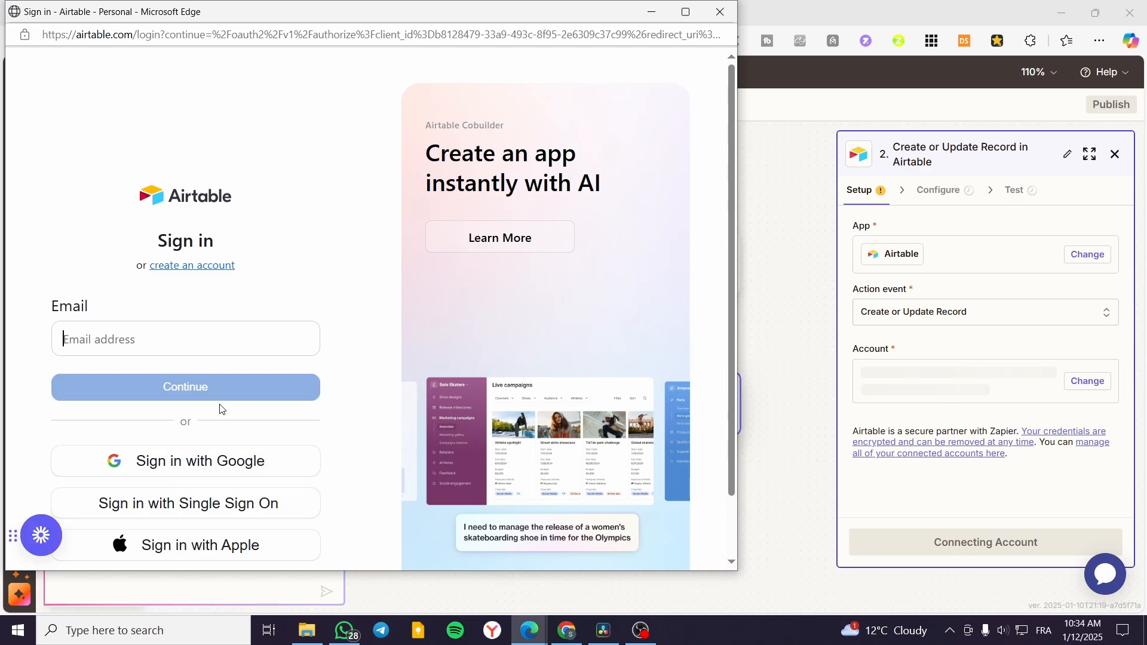
click(720, 12)
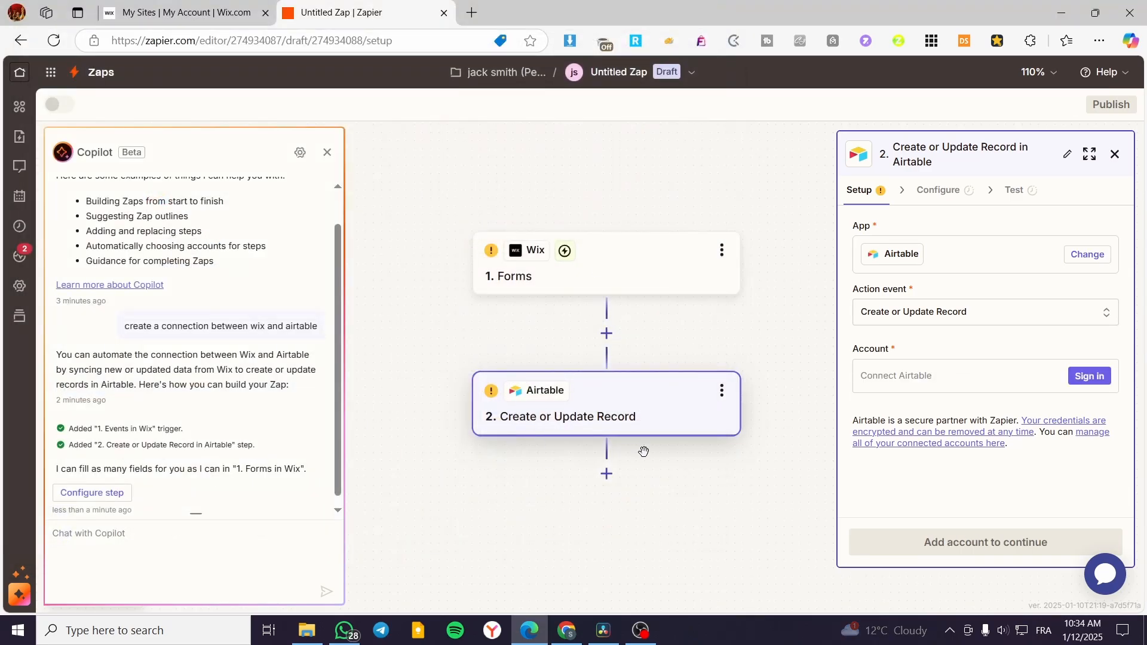
Insert an empty action step between the Wix trigger and the Airtable action, and delete it
click(607, 333)
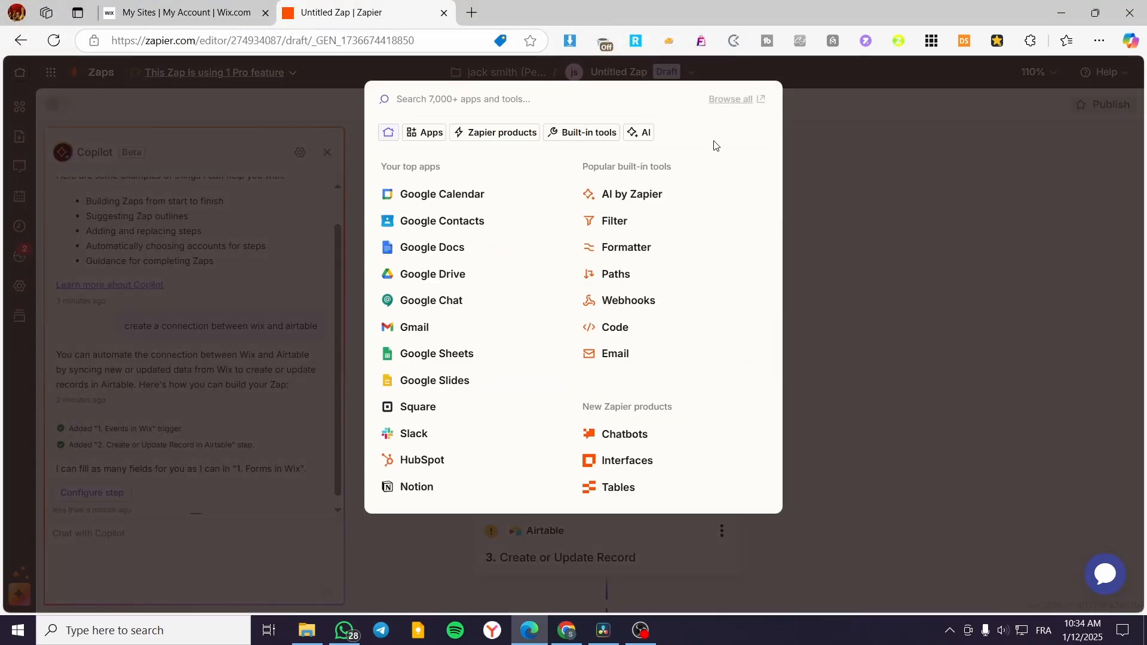
click(918, 304)
click(721, 393)
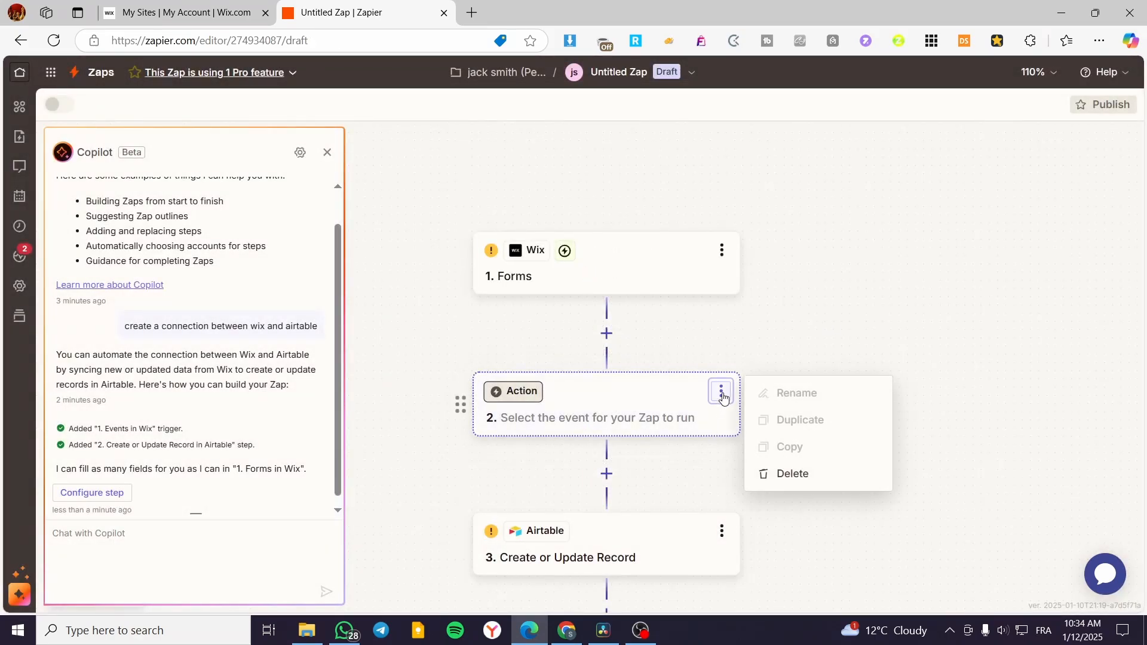
click(810, 473)
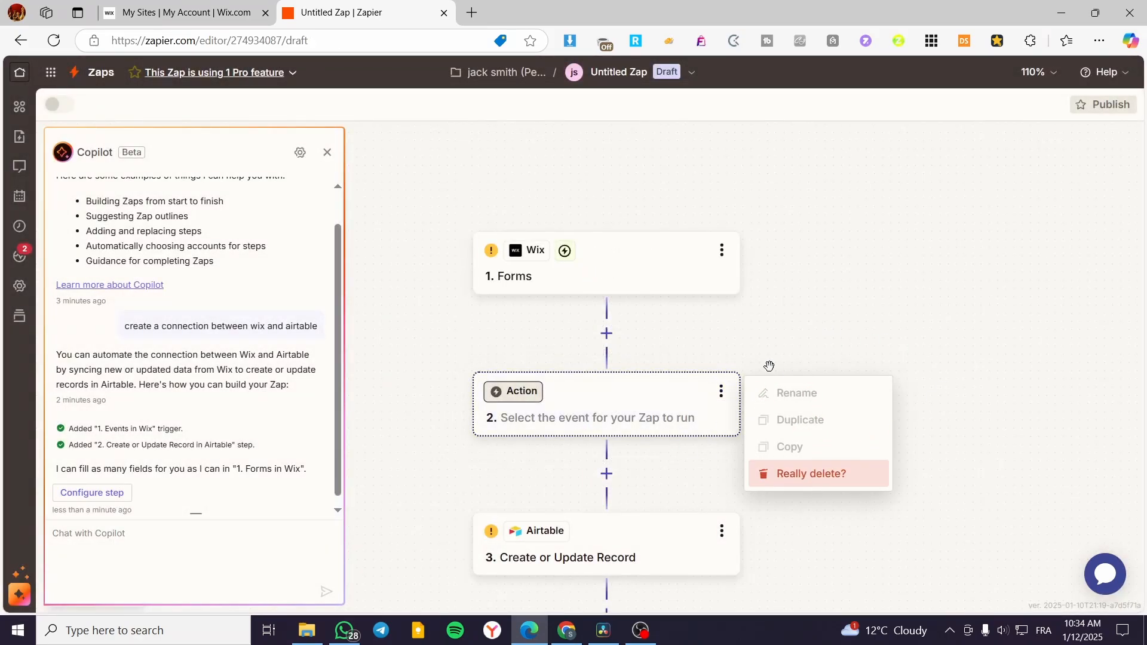